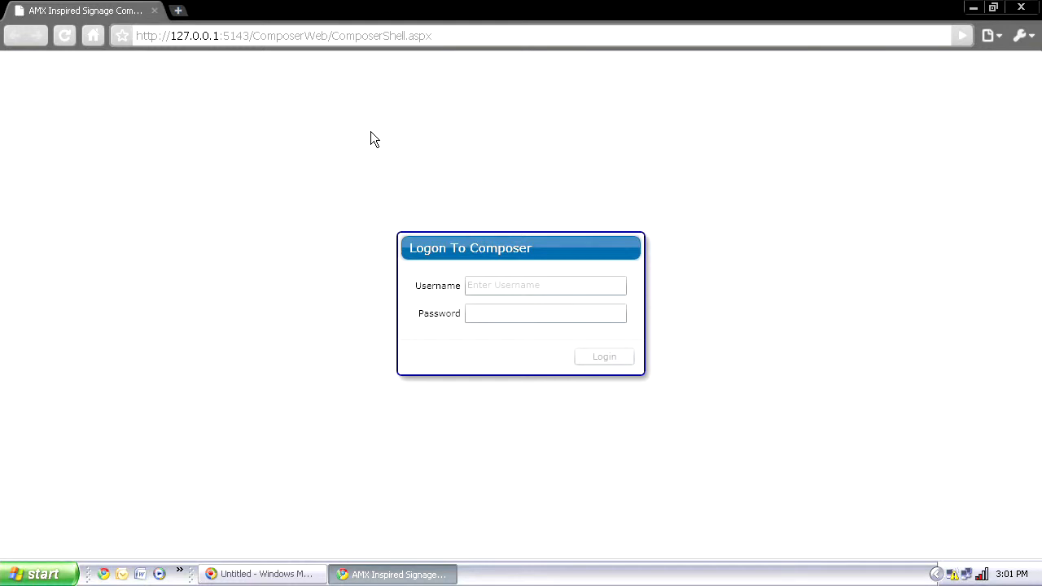
Step: Browse the installed programs menu, then close it to return to the logon page
{"action": "left_click", "coordinate": [41, 574]}
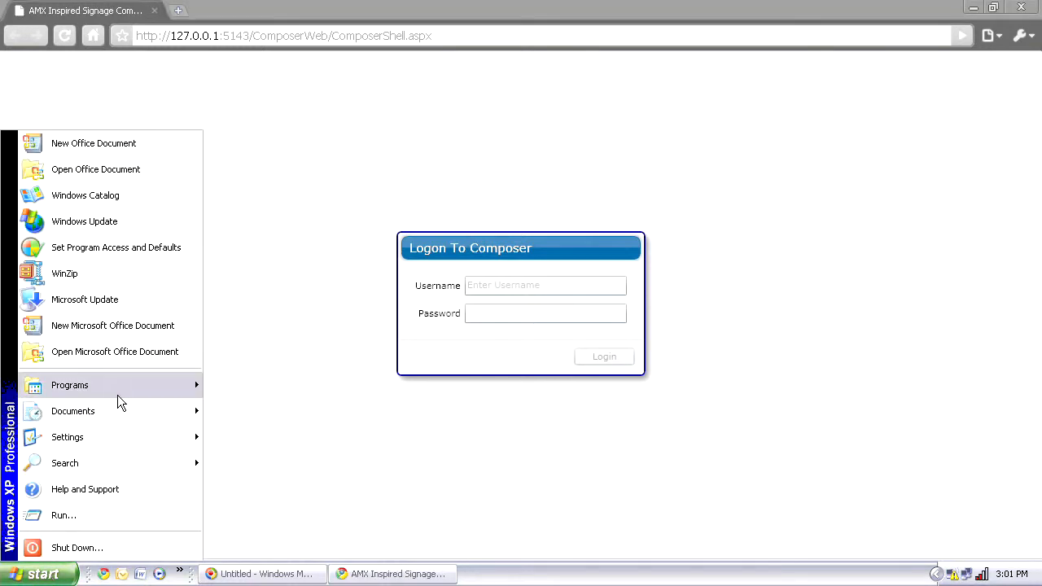
{"action": "mouse_move", "coordinate": [115, 384]}
{"action": "mouse_move", "coordinate": [254, 423]}
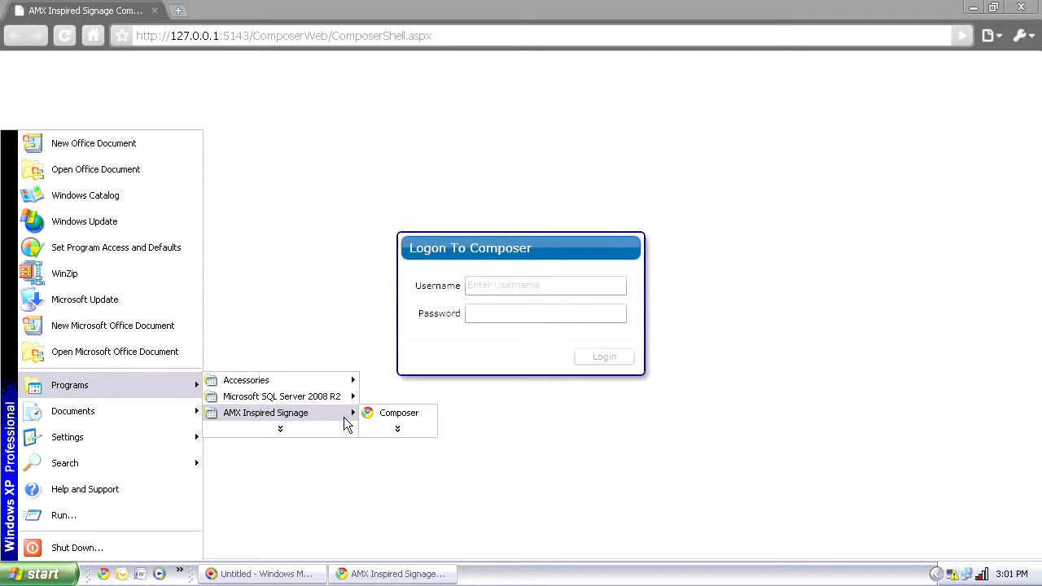
{"action": "left_click", "coordinate": [820, 297]}
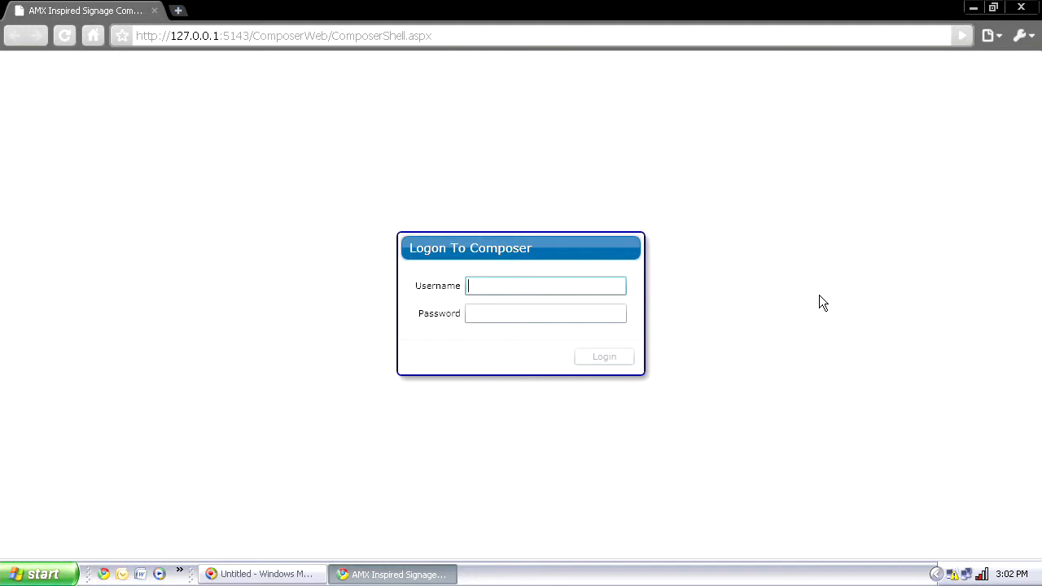
Step: Log on to Composer as administrator with the password and switch Content Manager to Publish view
{"action": "type", "text": "administrator"}
{"action": "key", "text": "Tab"}
{"action": "type", "text": "•••••••••••••"}
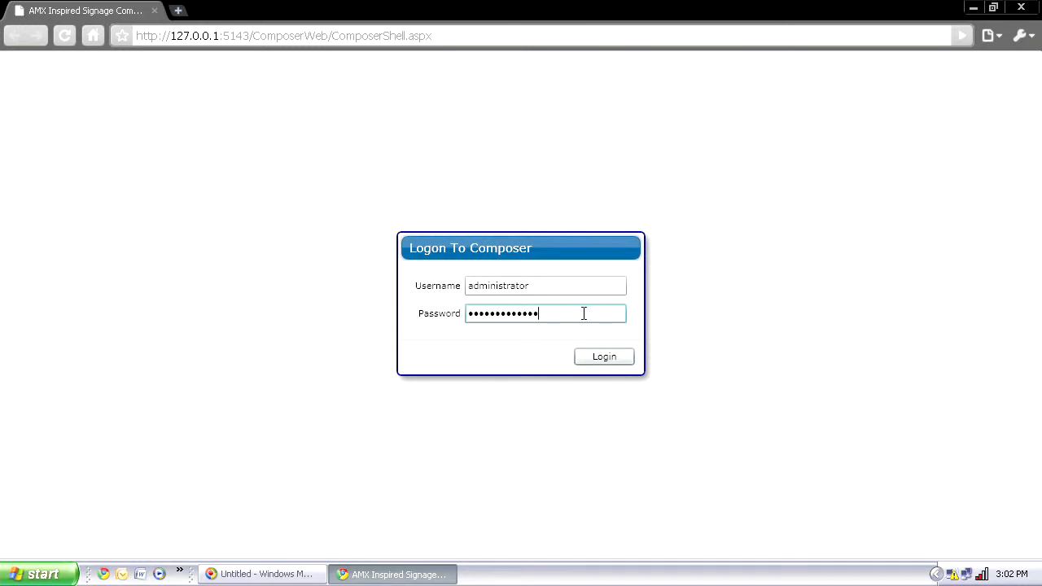
{"action": "left_click", "coordinate": [619, 360]}
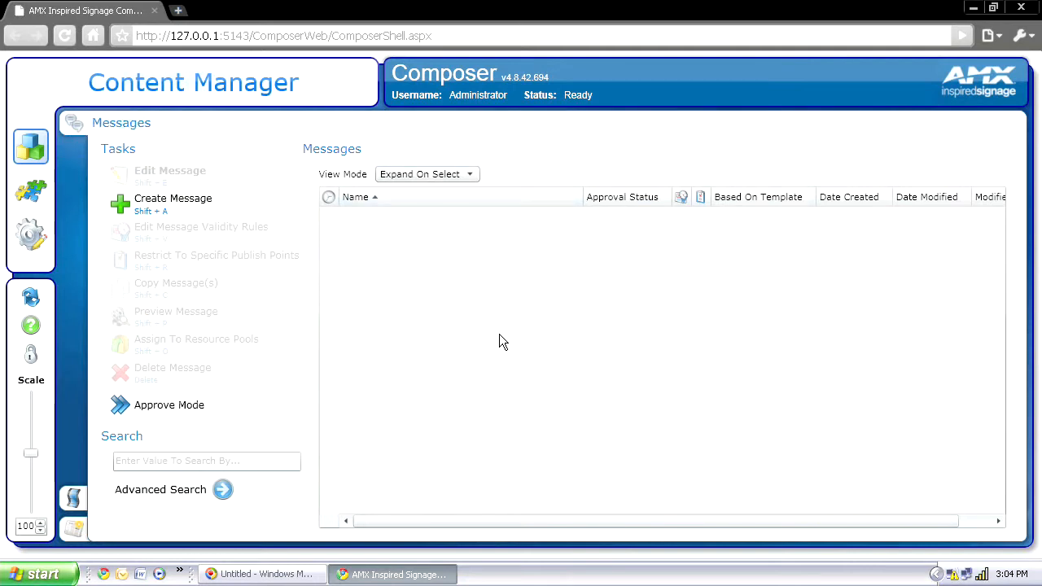
{"action": "left_click", "coordinate": [73, 532]}
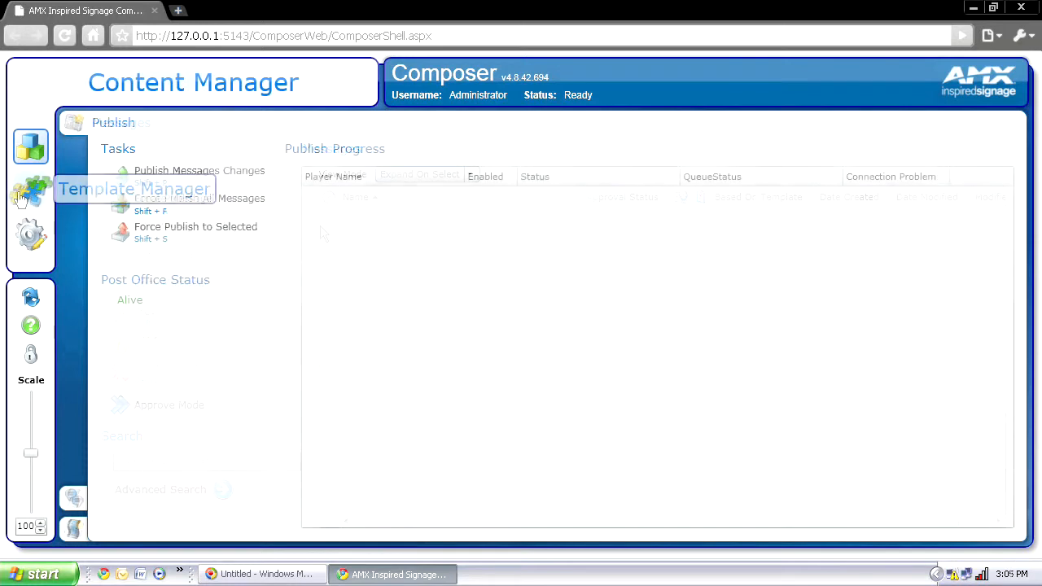
Step: Look over Template Manager's definitions and Templates list, then go to Configuration's Players page
{"action": "left_click", "coordinate": [19, 199]}
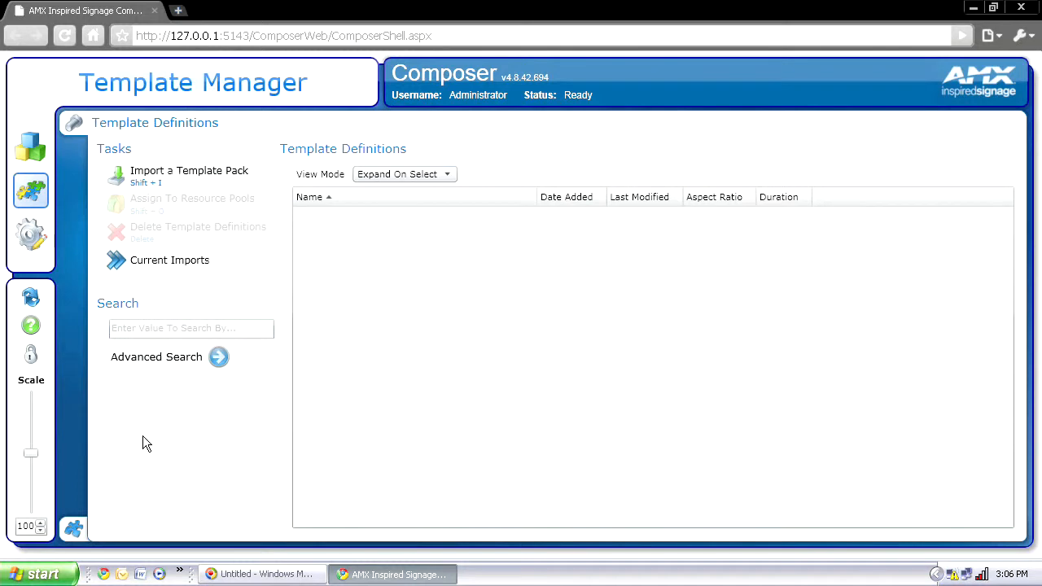
{"action": "left_click", "coordinate": [75, 532]}
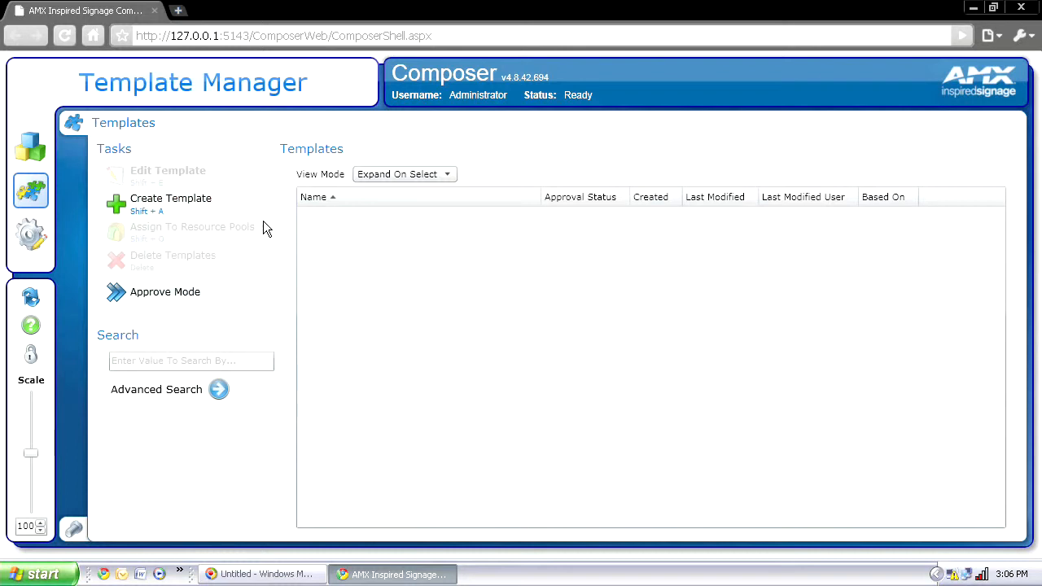
{"action": "left_click", "coordinate": [41, 238]}
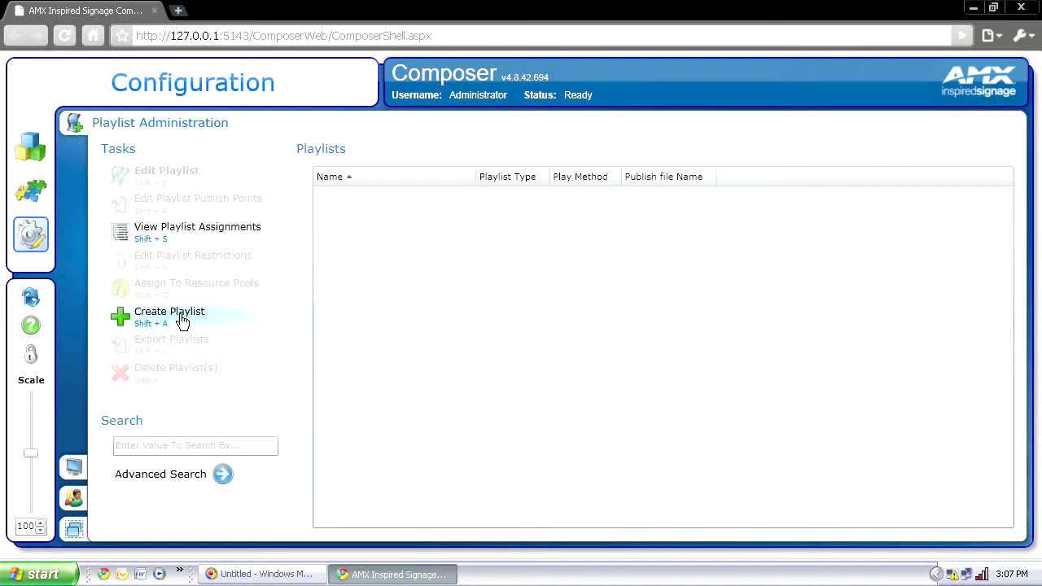
{"action": "left_click", "coordinate": [74, 467]}
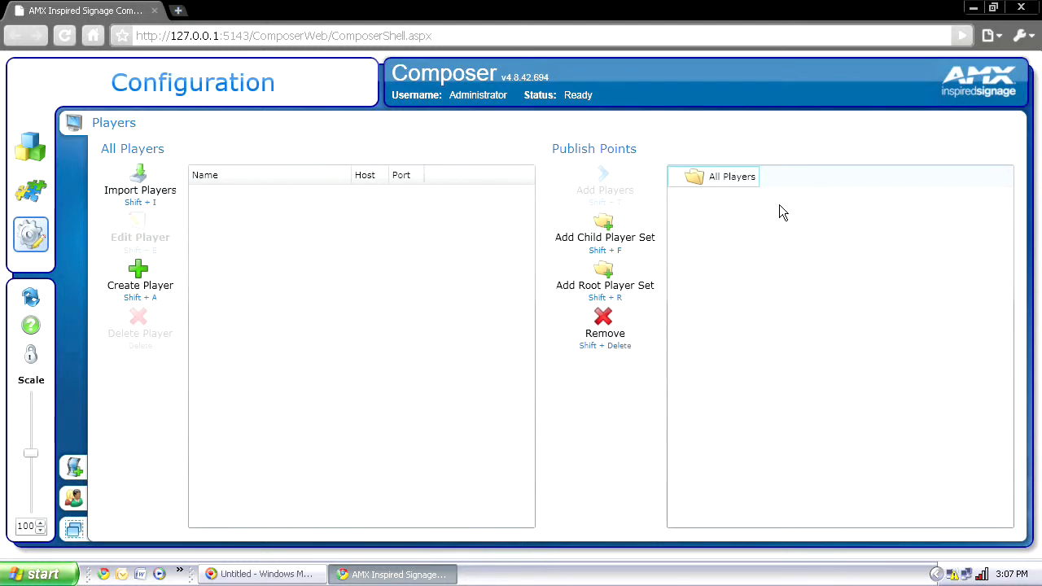
Step: Review the Users And Groups and Resource Pools pages, then return to the Players page
{"action": "left_click", "coordinate": [73, 500]}
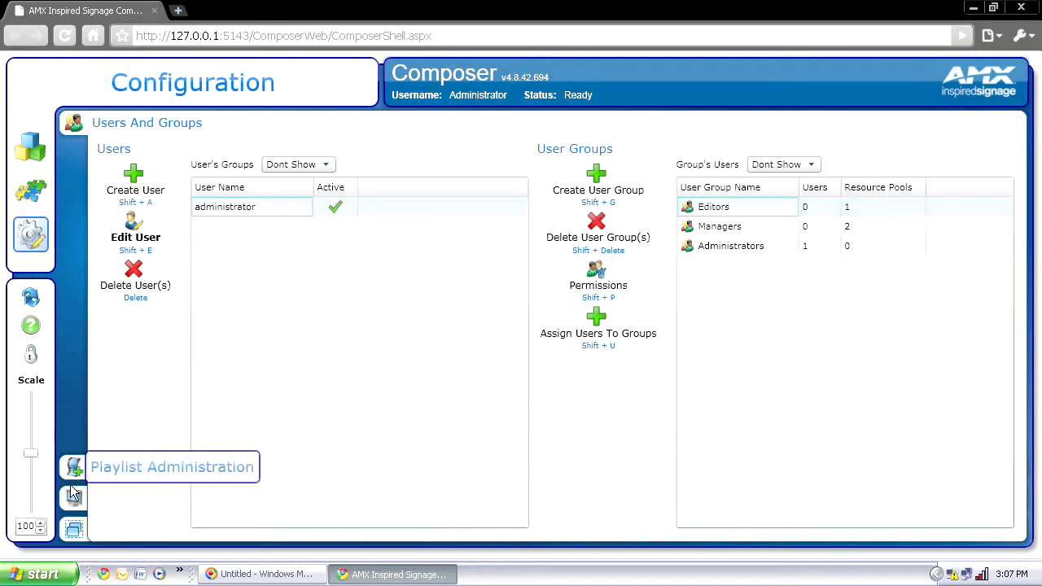
{"action": "left_click", "coordinate": [74, 530]}
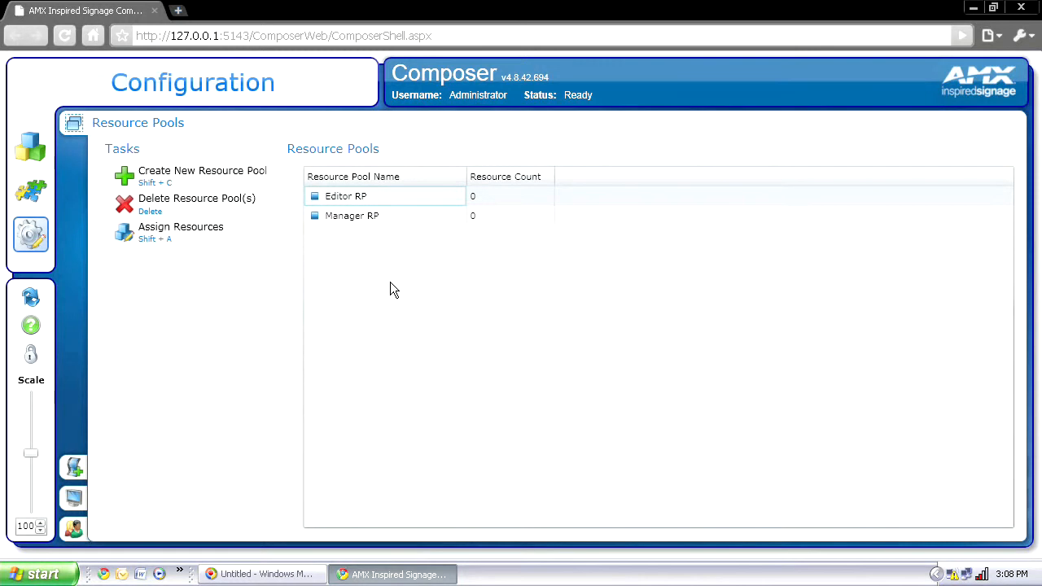
{"action": "left_click", "coordinate": [71, 496]}
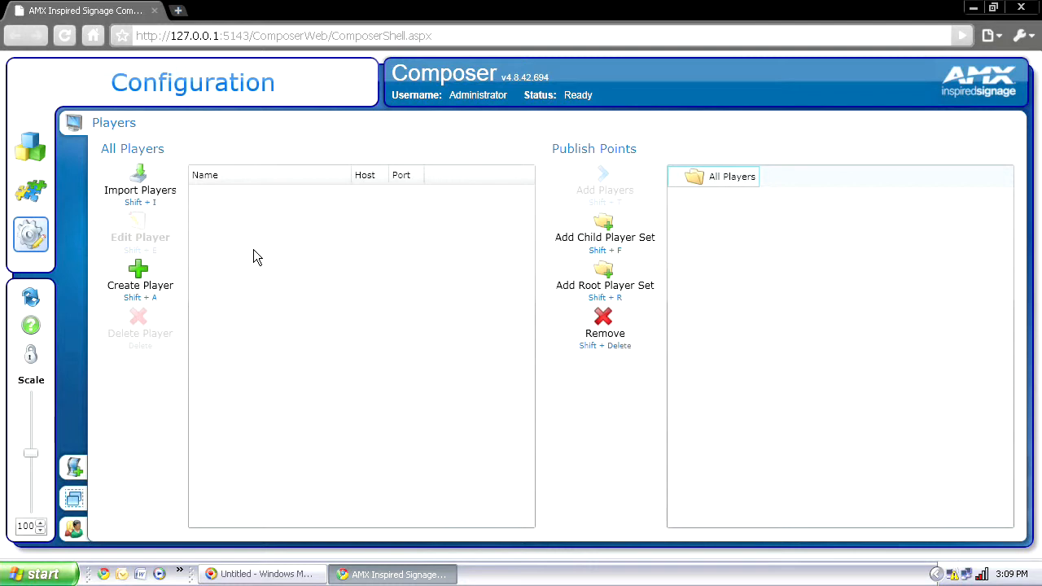
Step: Visit Template Manager, return to Configuration's Players page, and start discovering players on the network
{"action": "left_click", "coordinate": [41, 193]}
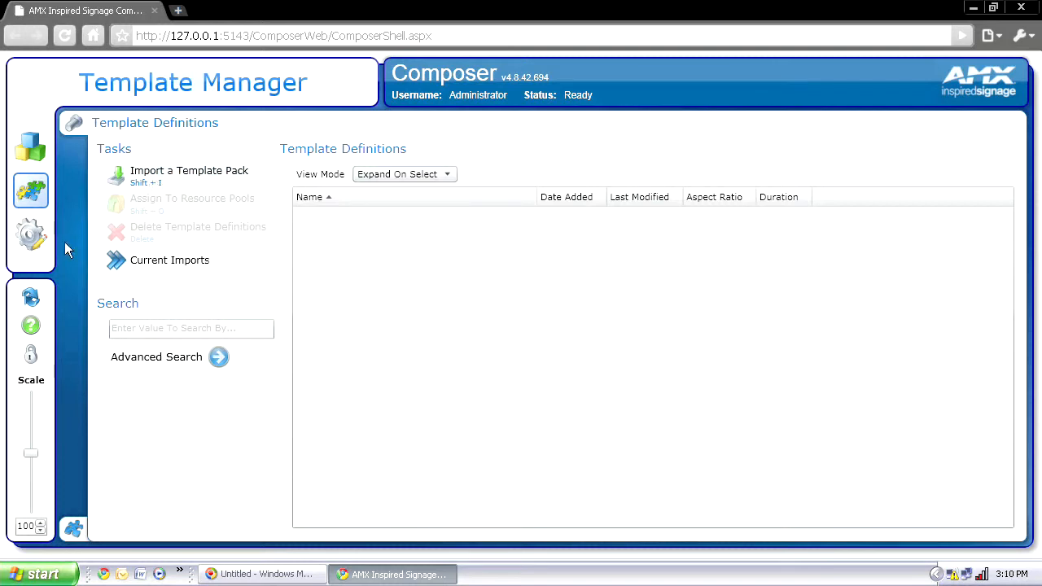
{"action": "left_click", "coordinate": [30, 236]}
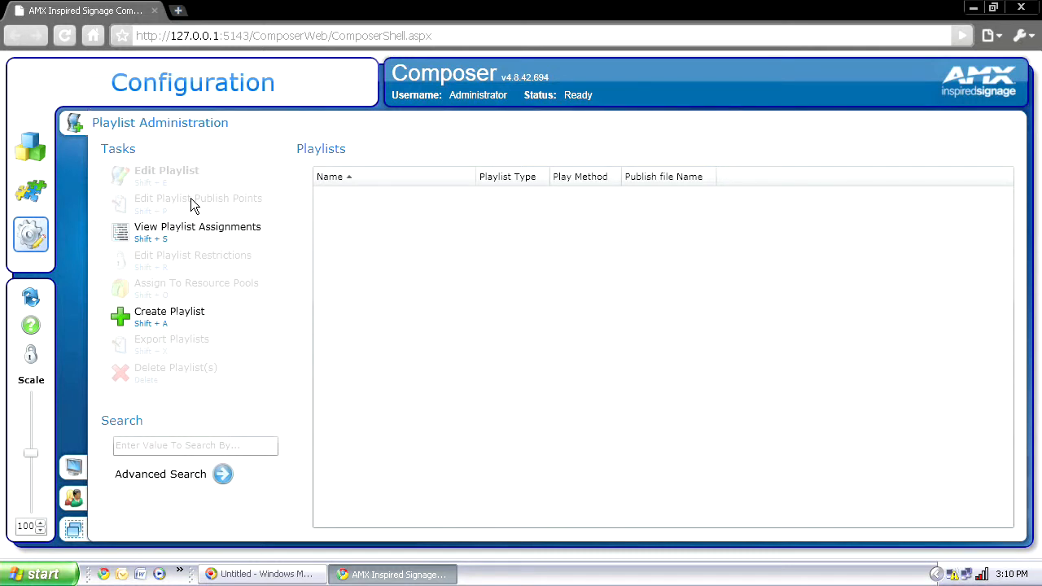
{"action": "left_click", "coordinate": [71, 469]}
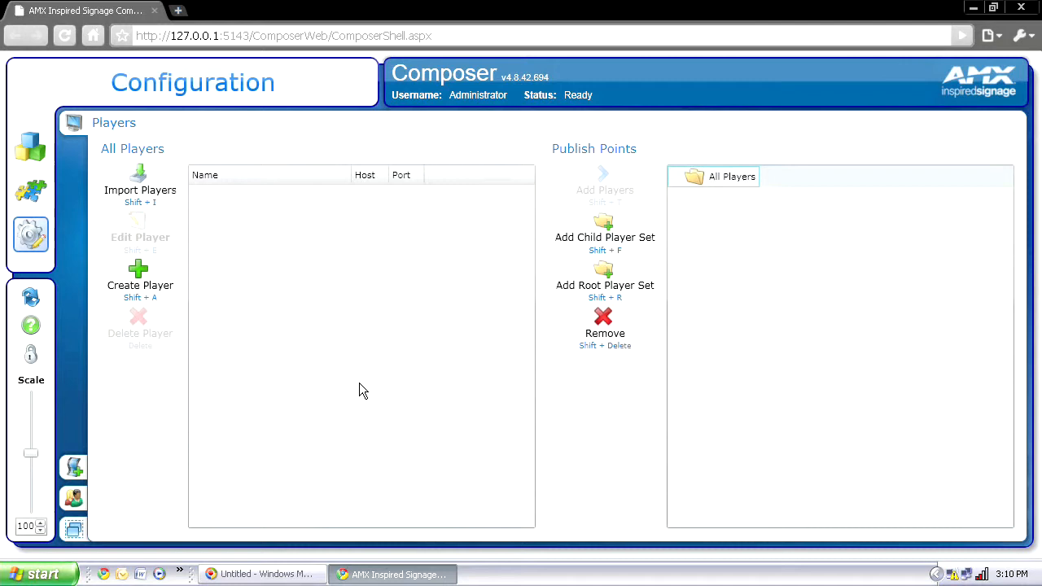
{"action": "left_click", "coordinate": [140, 187]}
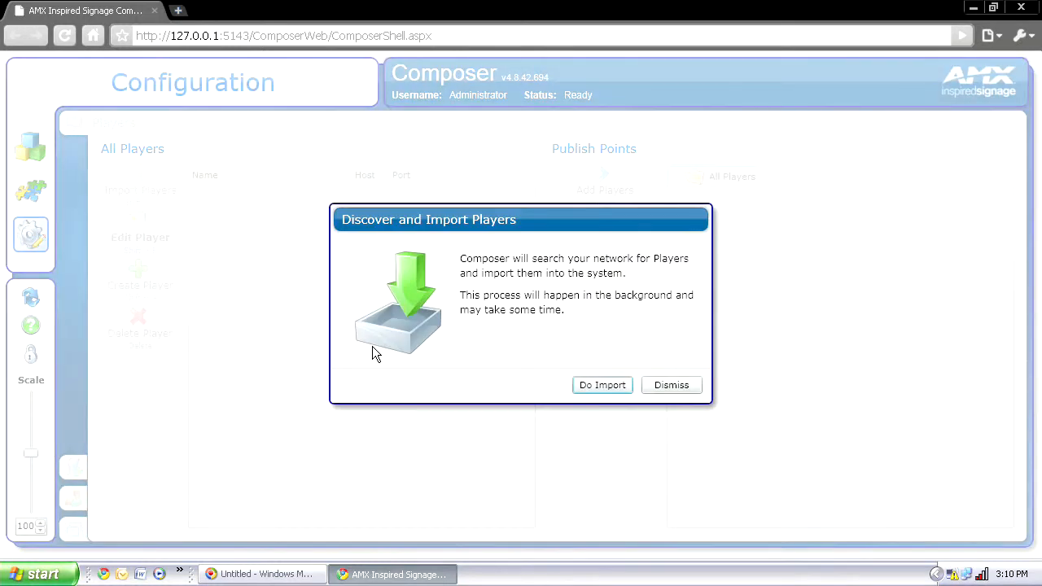
{"action": "left_click", "coordinate": [590, 390]}
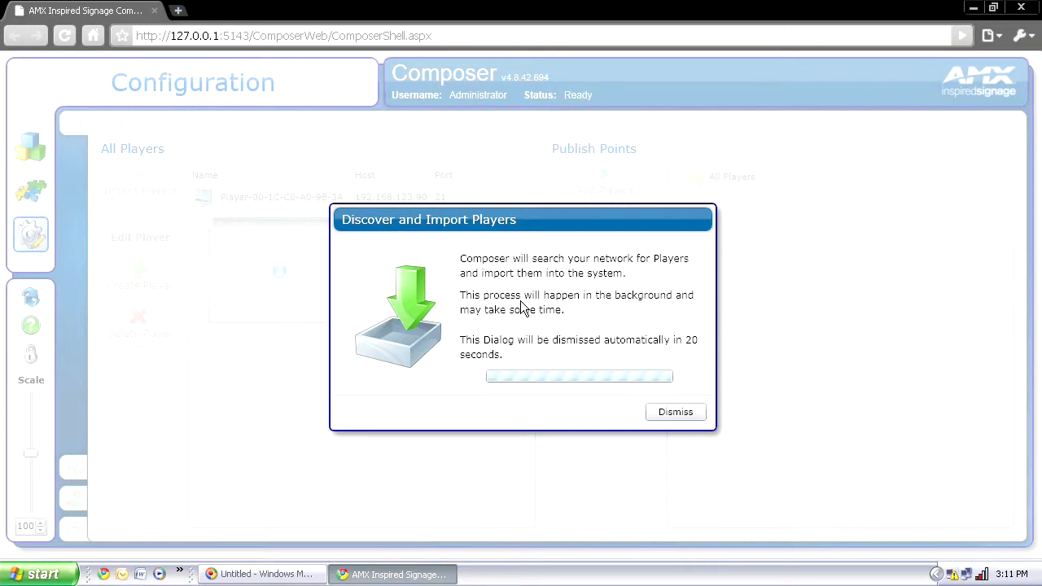
{"action": "left_click", "coordinate": [680, 416]}
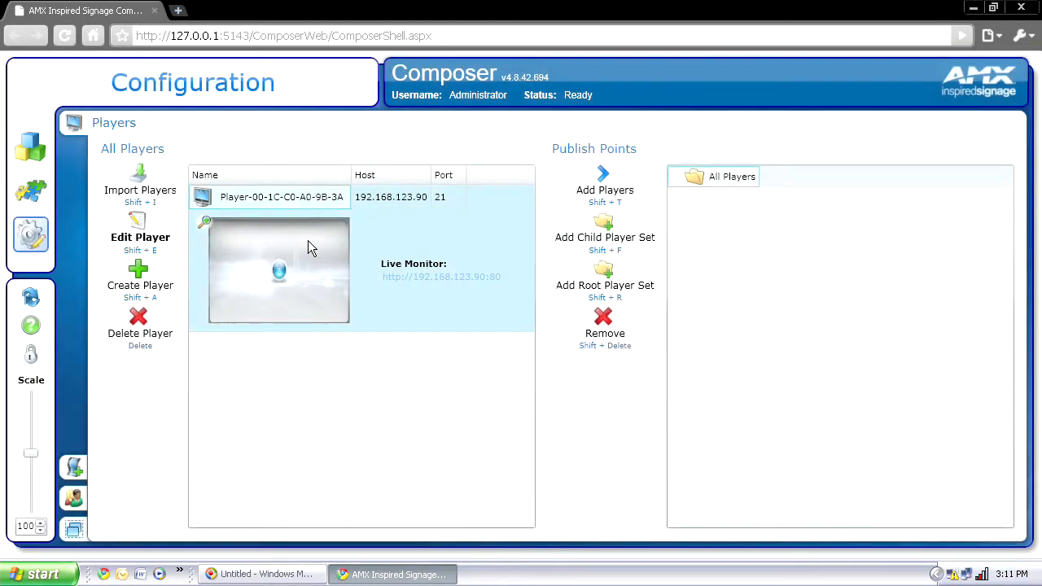
{"action": "left_click", "coordinate": [140, 319]}
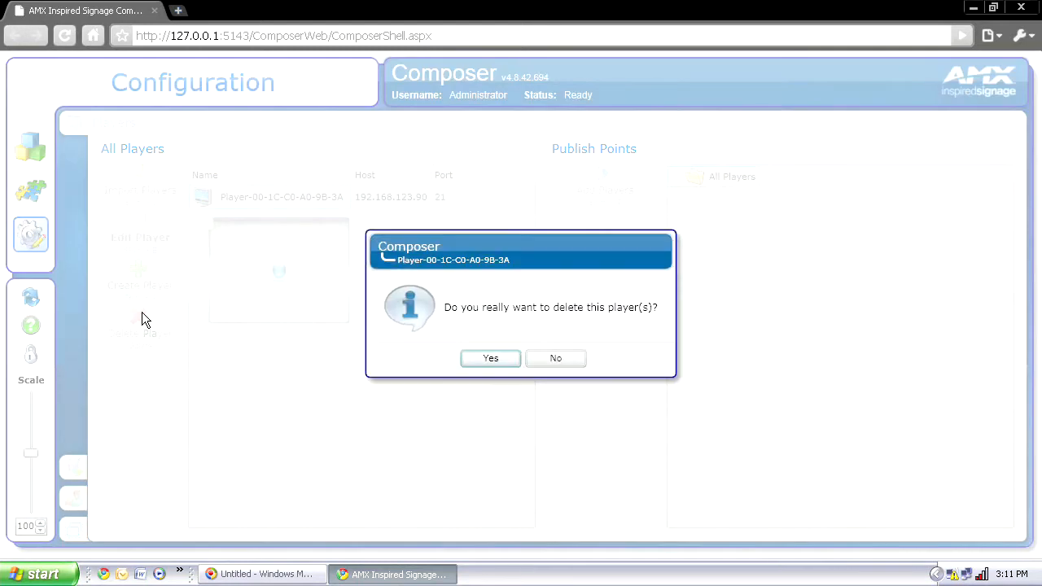
{"action": "left_click", "coordinate": [466, 355]}
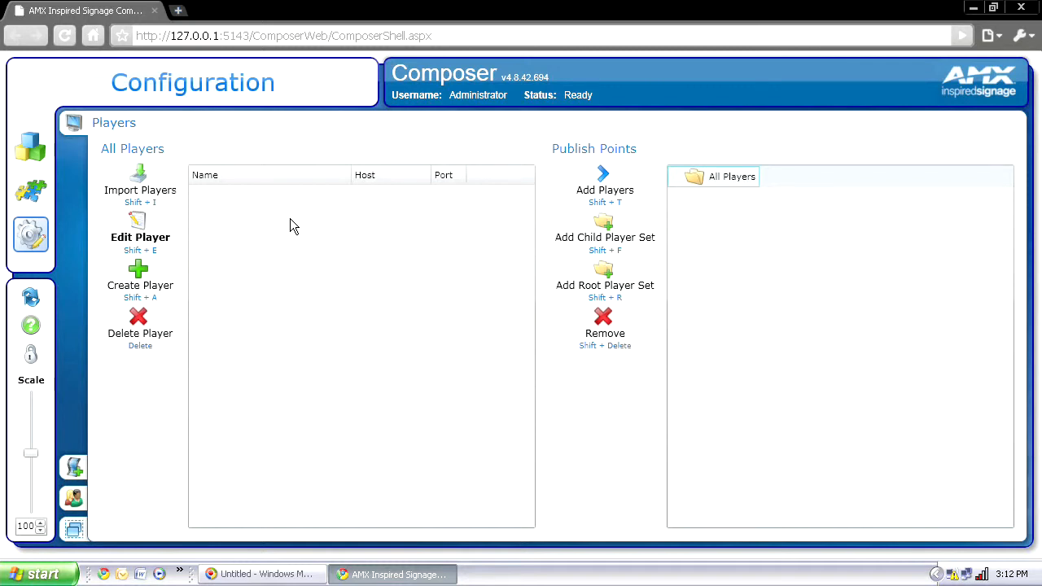
{"action": "left_click", "coordinate": [144, 276]}
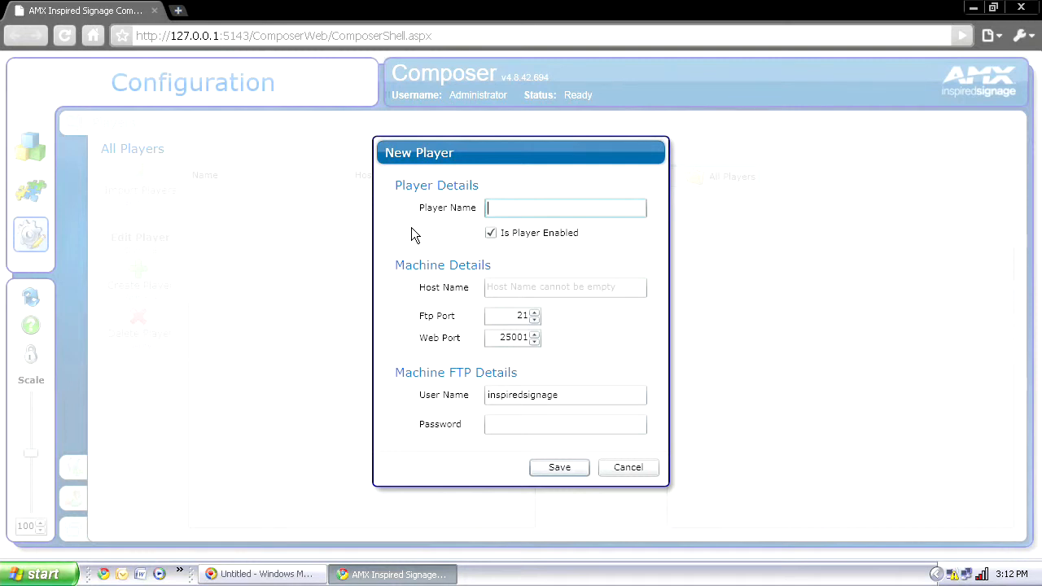
Step: Name the new player 'Training Player'
{"action": "type", "text": "Training Player"}
Step: Set host name 192.168.123.90, save the player, and open its live monitor page
{"action": "left_click", "coordinate": [542, 291]}
{"action": "left_click", "coordinate": [541, 286]}
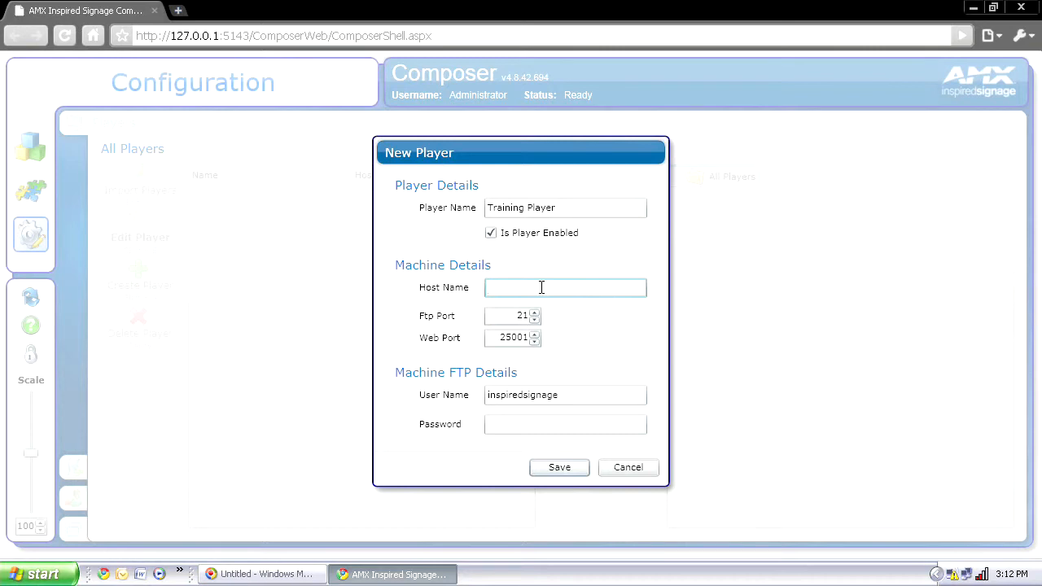
{"action": "type", "text": "192.168.123.90"}
{"action": "left_click", "coordinate": [562, 469]}
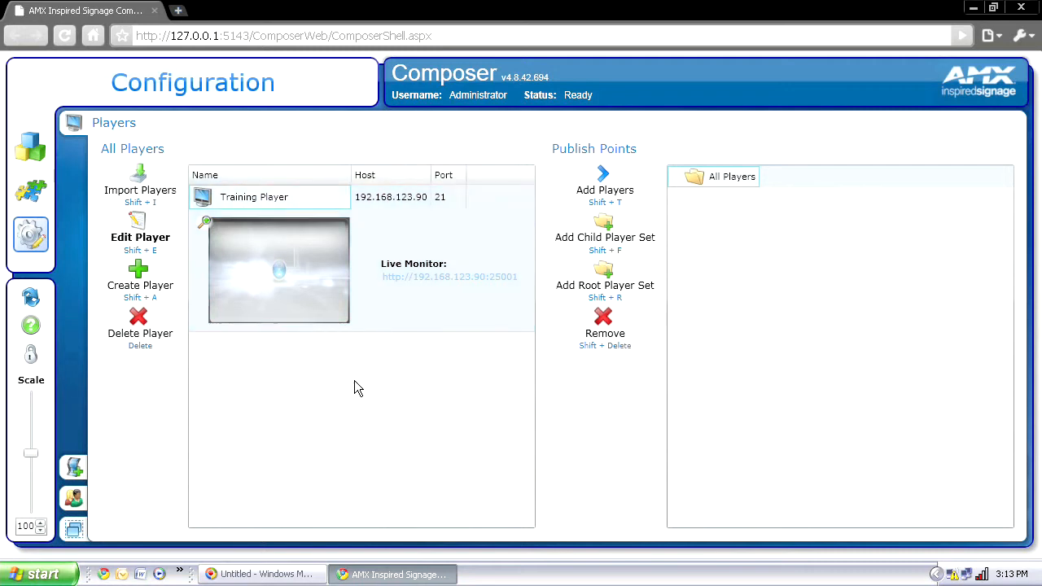
{"action": "left_click", "coordinate": [424, 277]}
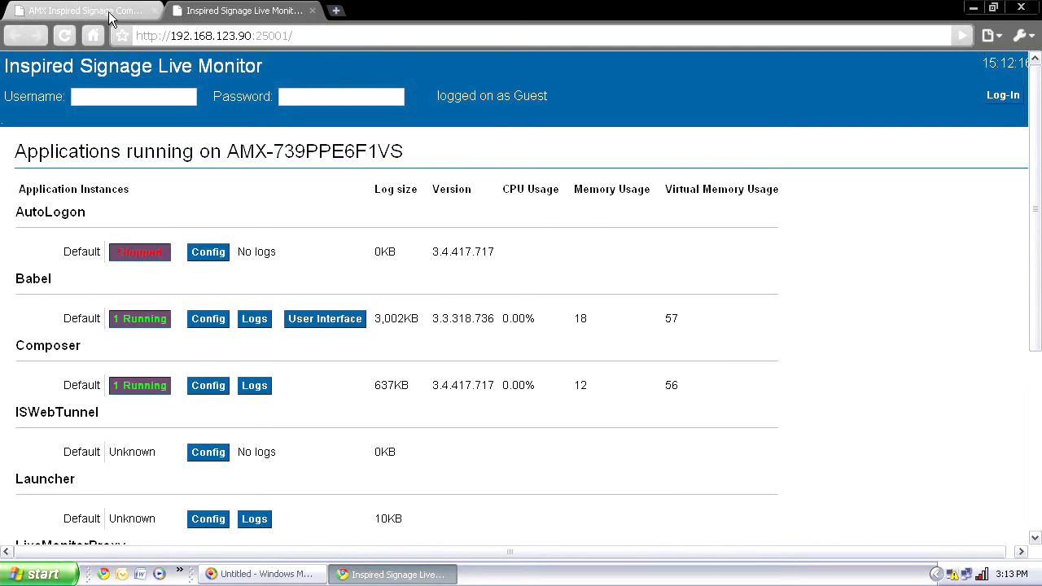
{"action": "left_click", "coordinate": [291, 34]}
{"action": "key", "text": "End"}
{"action": "key", "text": "BackSpace"}
{"action": "key", "text": "BackSpace"}
{"action": "key", "text": "BackSpace"}
{"action": "key", "text": "BackSpace"}
{"action": "key", "text": "BackSpace"}
{"action": "key", "text": "BackSpace"}
{"action": "key", "text": "Return"}
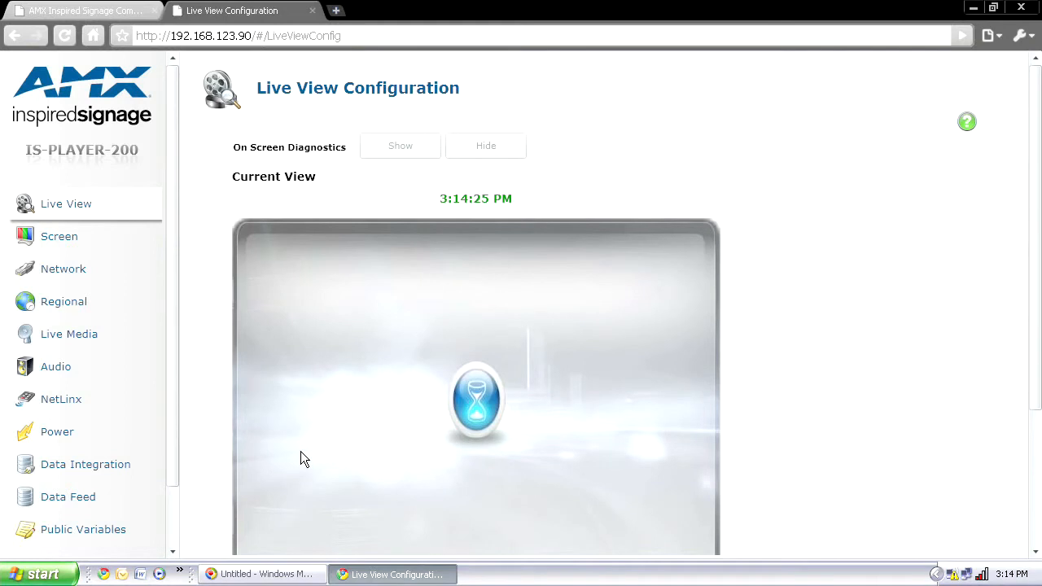
{"action": "left_click", "coordinate": [313, 11]}
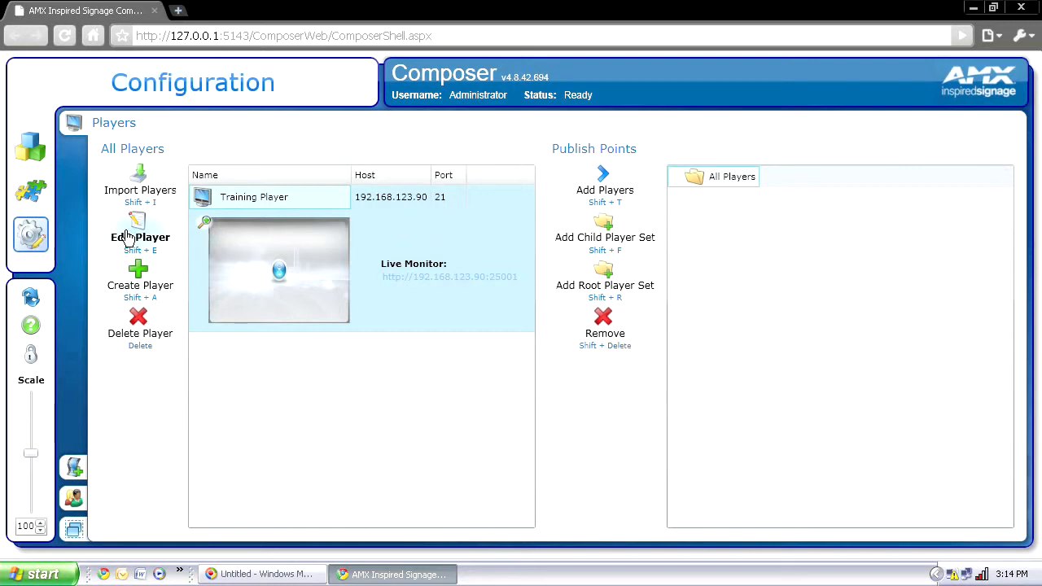
Step: Edit Training Player's web port from 25001 to 80, save, and reopen its live monitor
{"action": "left_click", "coordinate": [128, 236]}
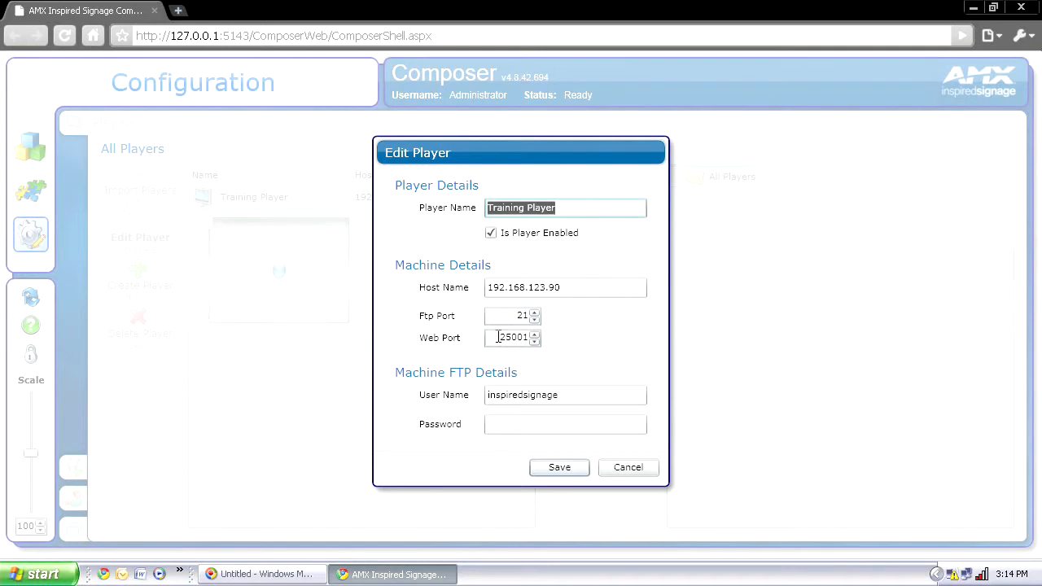
{"action": "double_click", "coordinate": [498, 337]}
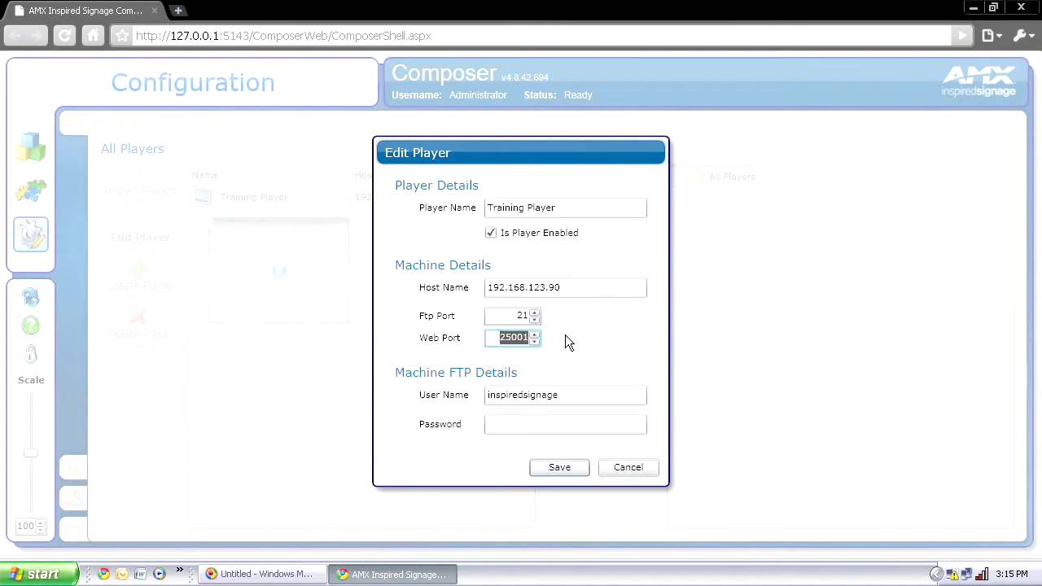
{"action": "type", "text": "80"}
{"action": "left_click", "coordinate": [559, 467]}
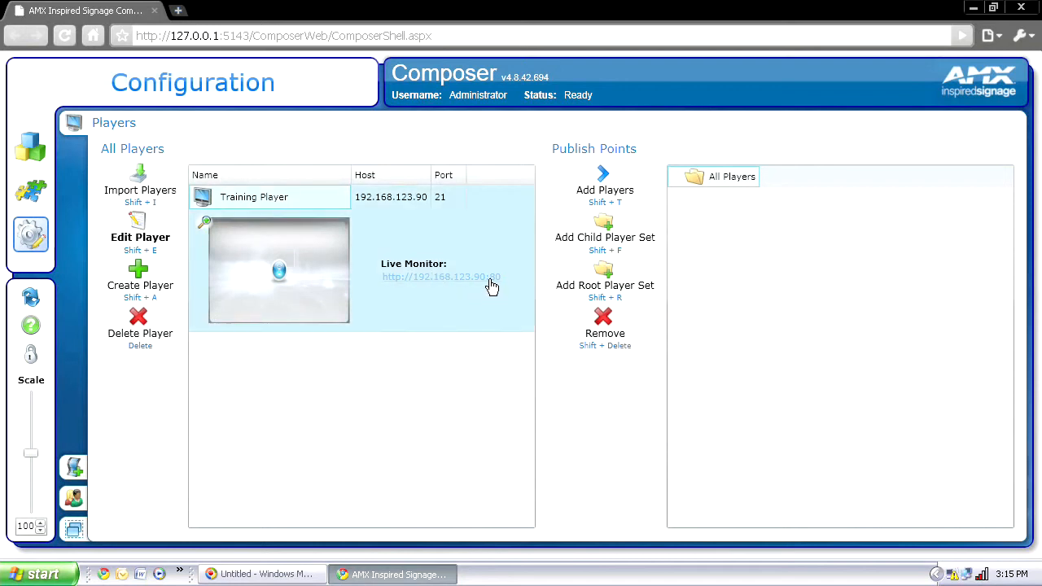
{"action": "left_click", "coordinate": [492, 281]}
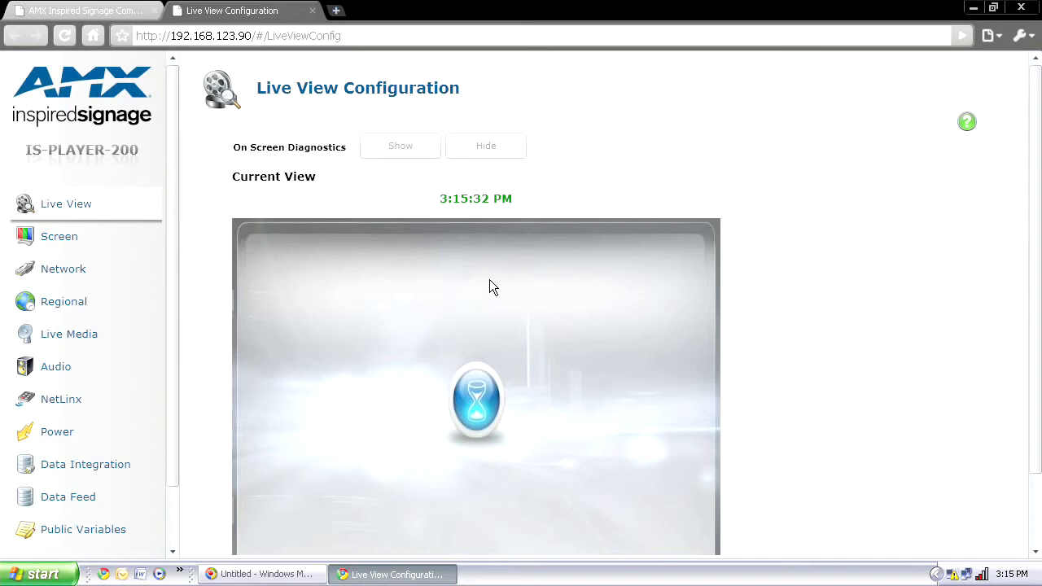
{"action": "left_click", "coordinate": [314, 10]}
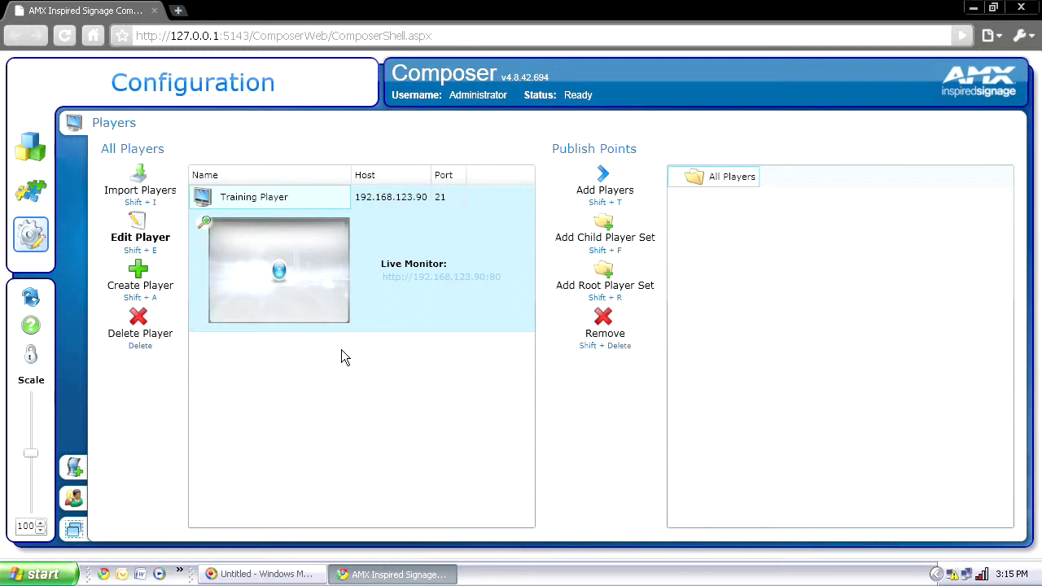
{"action": "left_click", "coordinate": [607, 184]}
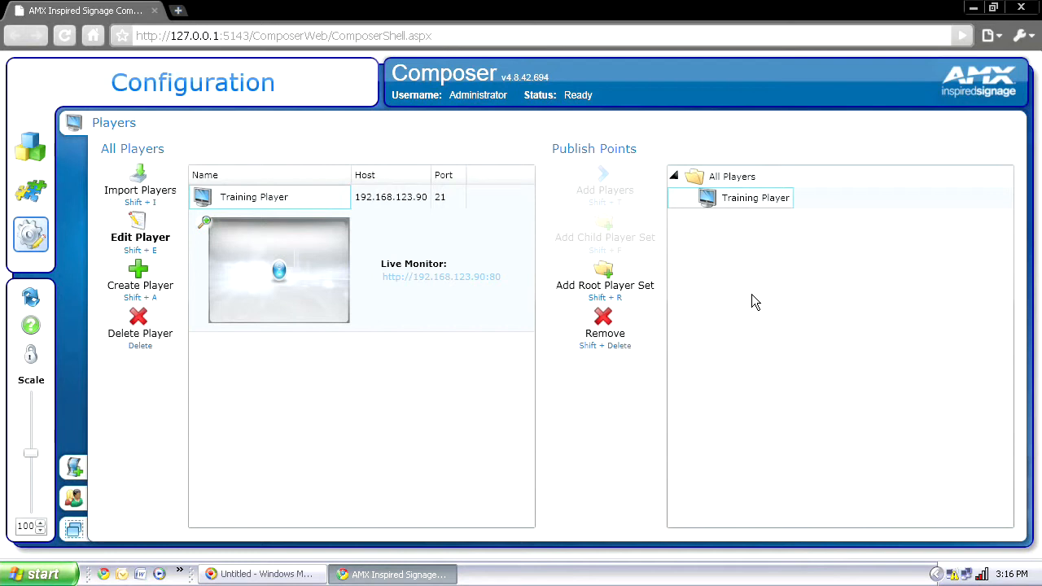
Step: Switch to Template Manager and choose Import a Template Pack
{"action": "left_click", "coordinate": [27, 198]}
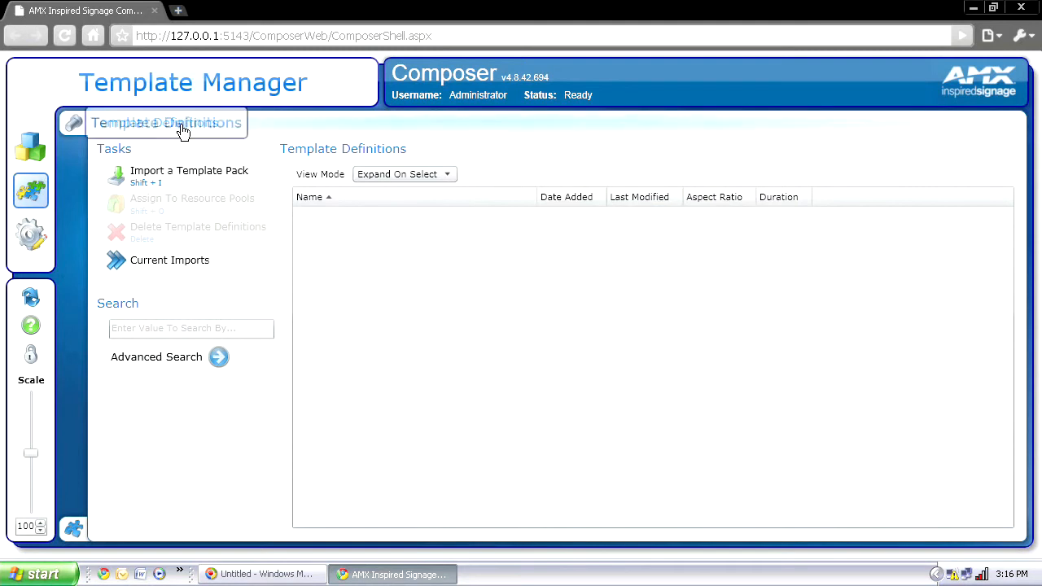
{"action": "left_click", "coordinate": [165, 176]}
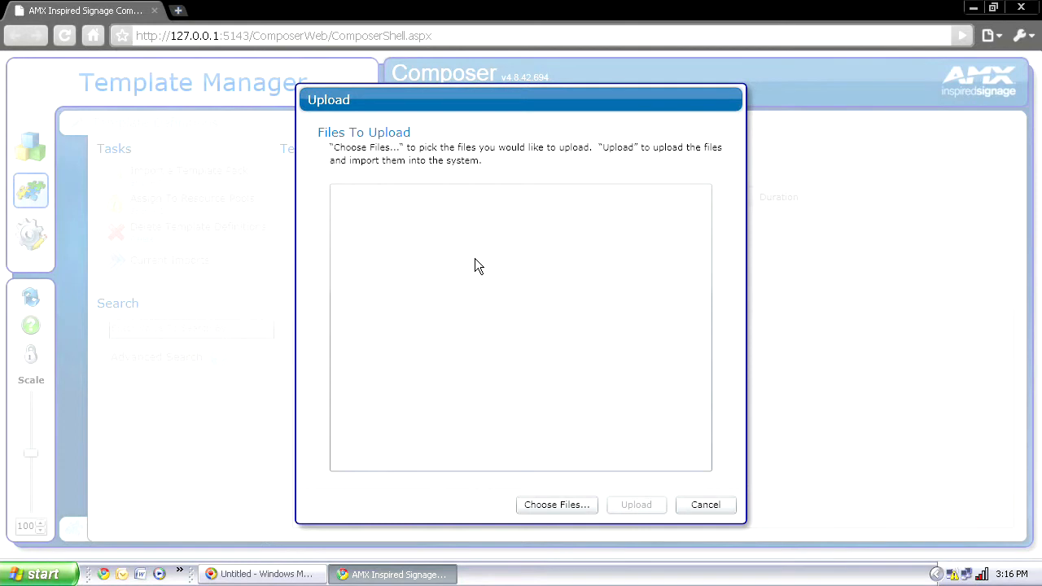
Step: Upload the four .tpk files from the TPKs folder, then expand the All Players publish point
{"action": "left_click", "coordinate": [546, 504]}
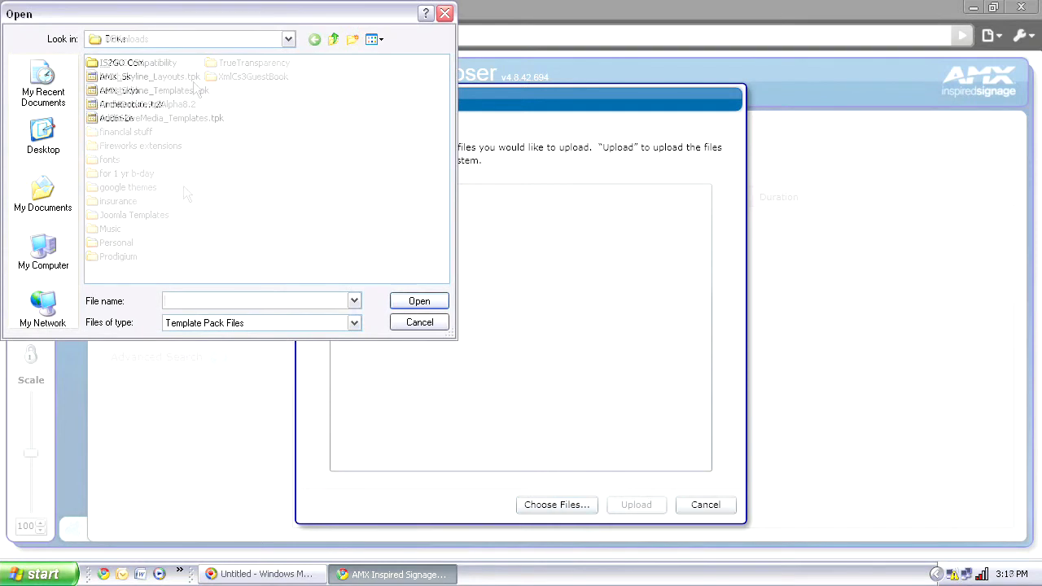
{"action": "left_click", "coordinate": [187, 75]}
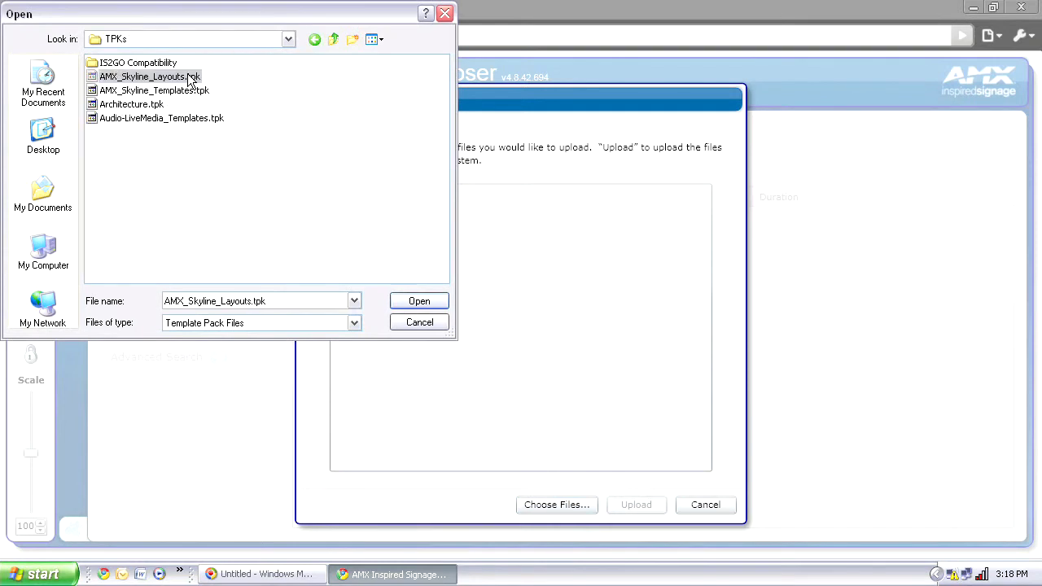
{"action": "left_click", "coordinate": [190, 120], "text": "shift"}
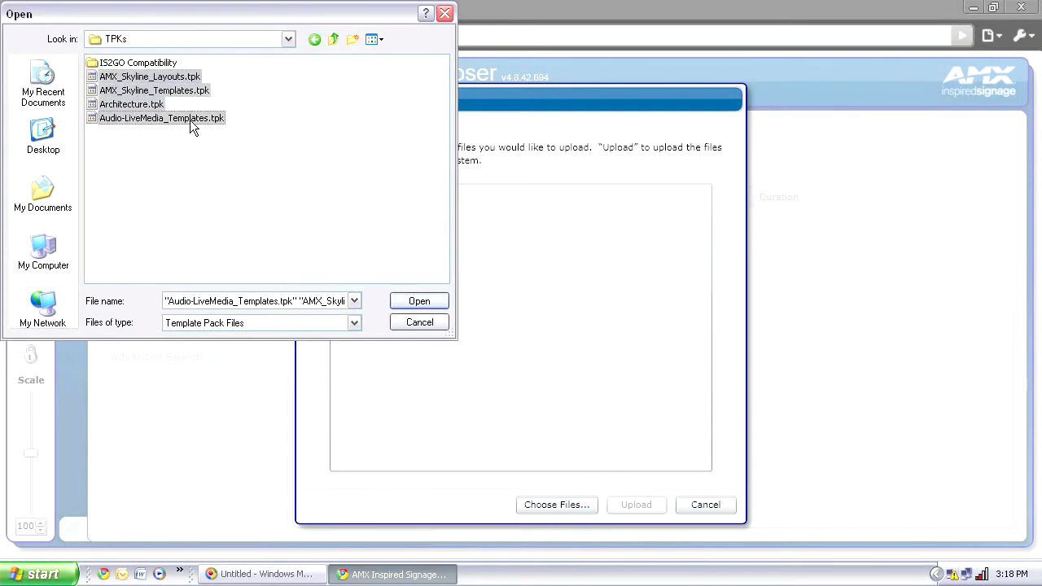
{"action": "left_click", "coordinate": [405, 305]}
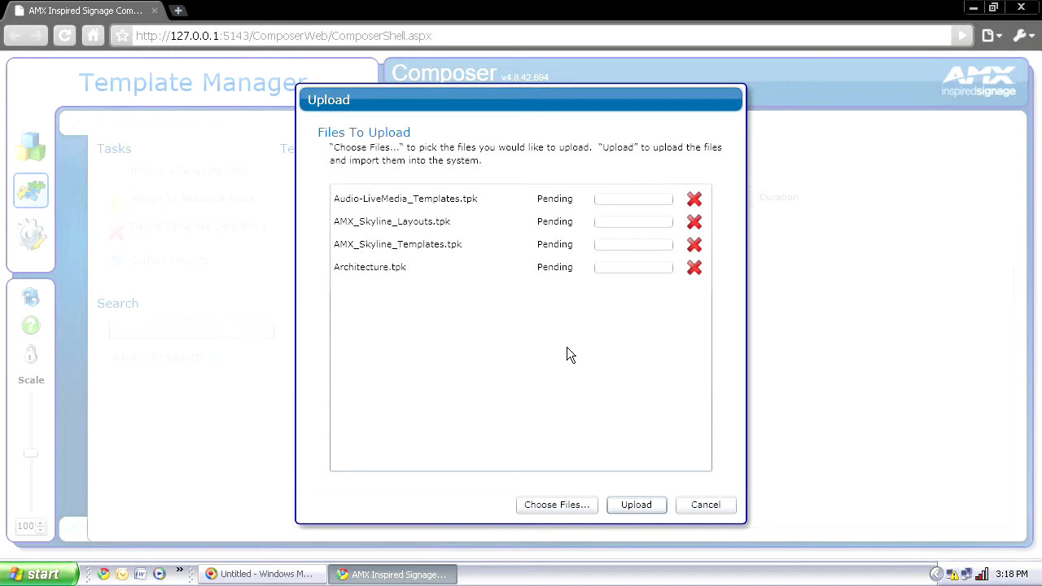
{"action": "left_click", "coordinate": [641, 509]}
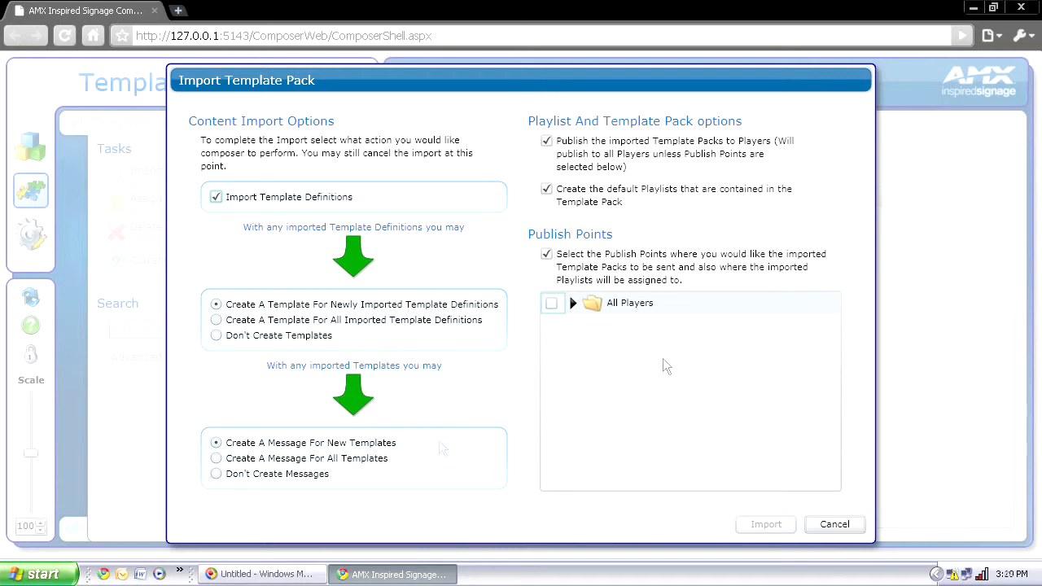
{"action": "left_click", "coordinate": [571, 303]}
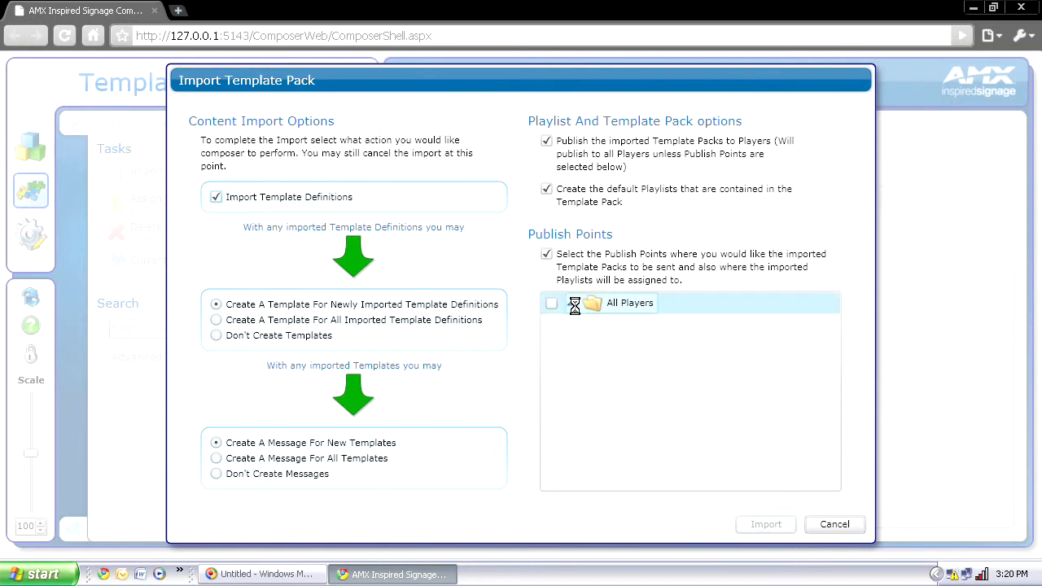
Step: Import the template packs to All Players, then switch to Content Manager
{"action": "left_click", "coordinate": [551, 303]}
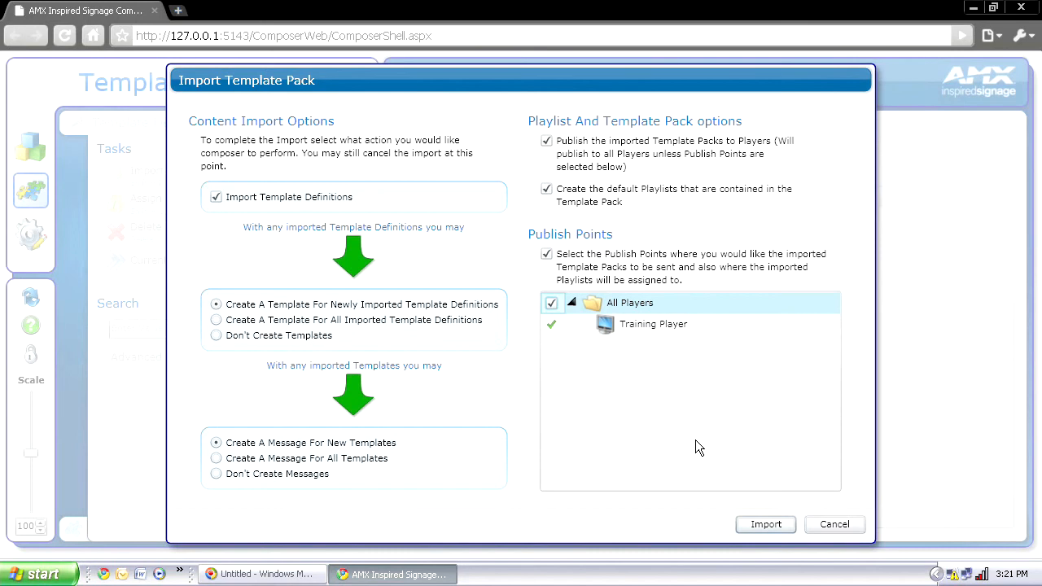
{"action": "left_click", "coordinate": [749, 527]}
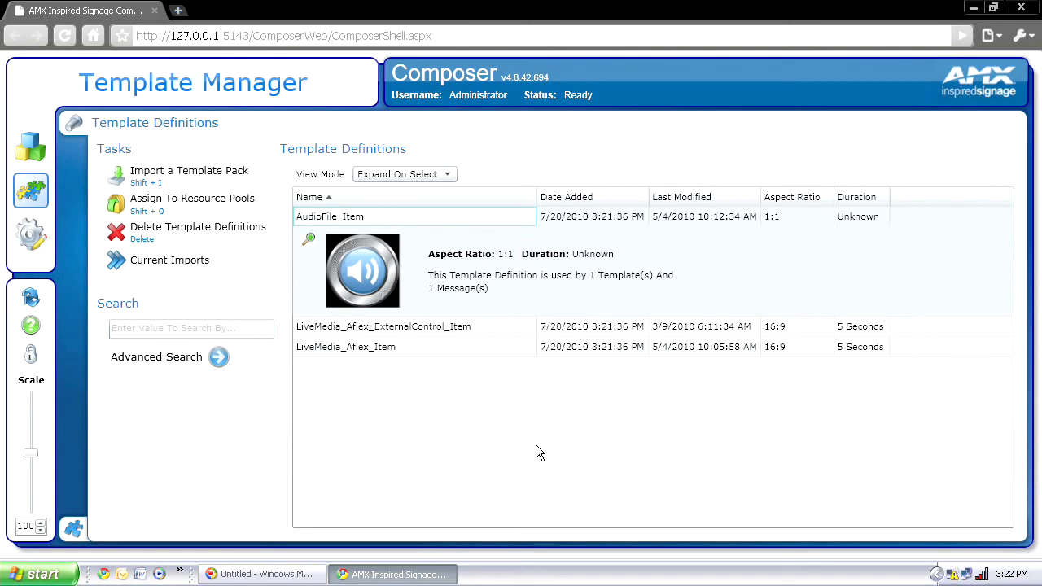
{"action": "left_click", "coordinate": [24, 145]}
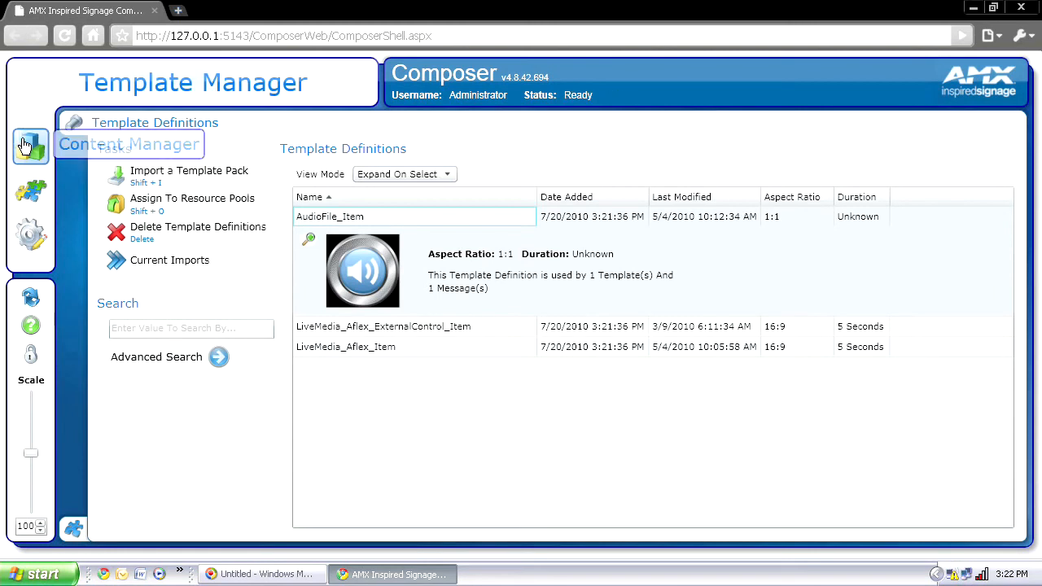